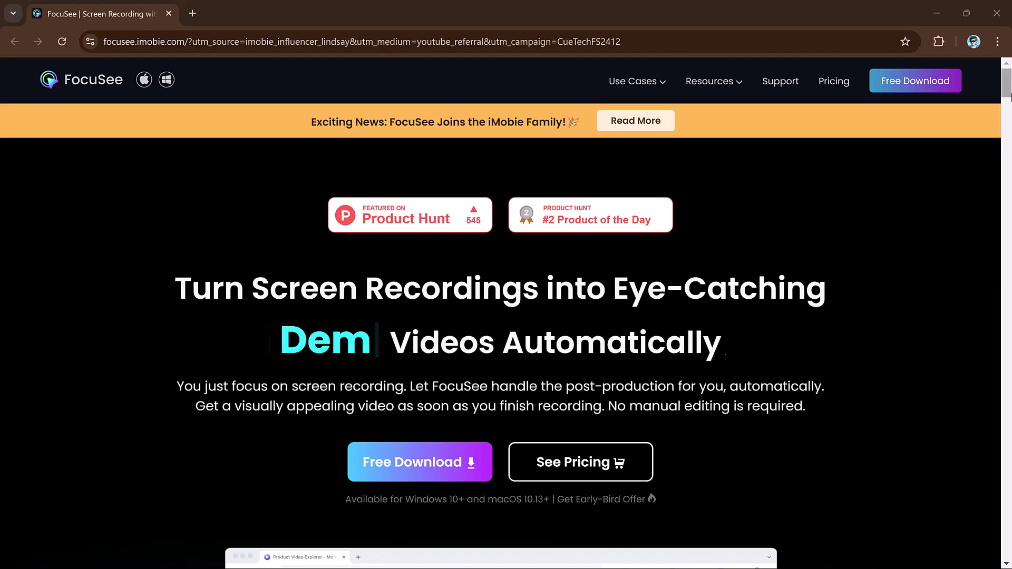
Step: Scroll down the FocuSee homepage through its demo and use-case sections
scroll(1010, 98, "down", 8)
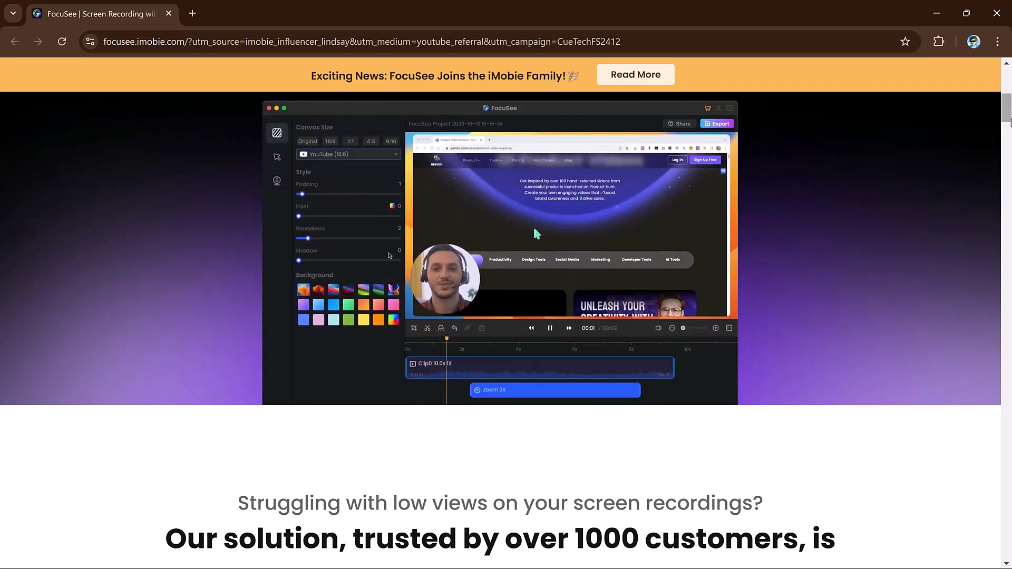
left_click_drag(1010, 122, 1011, 212)
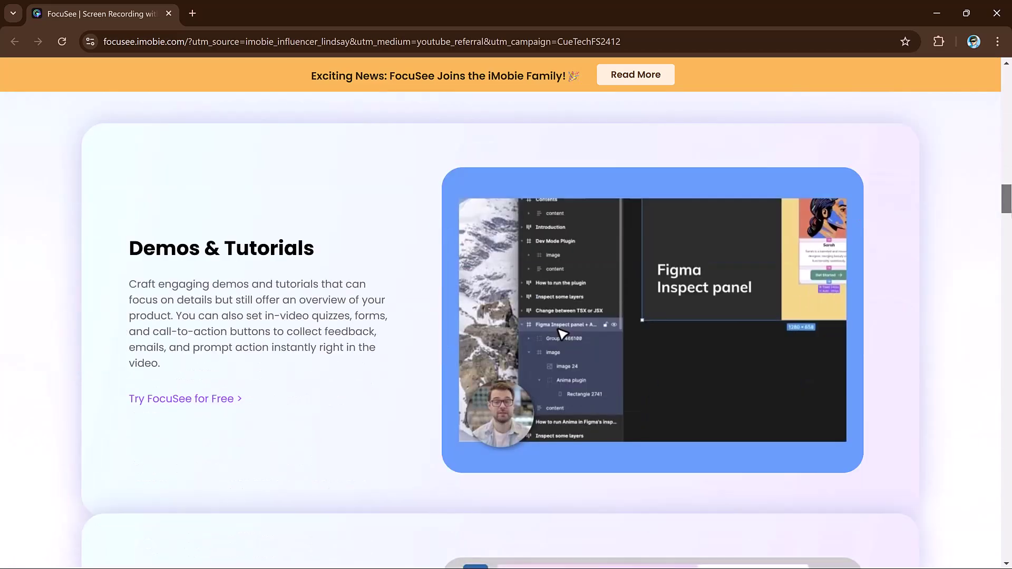
left_click_drag(1010, 213, 1010, 235)
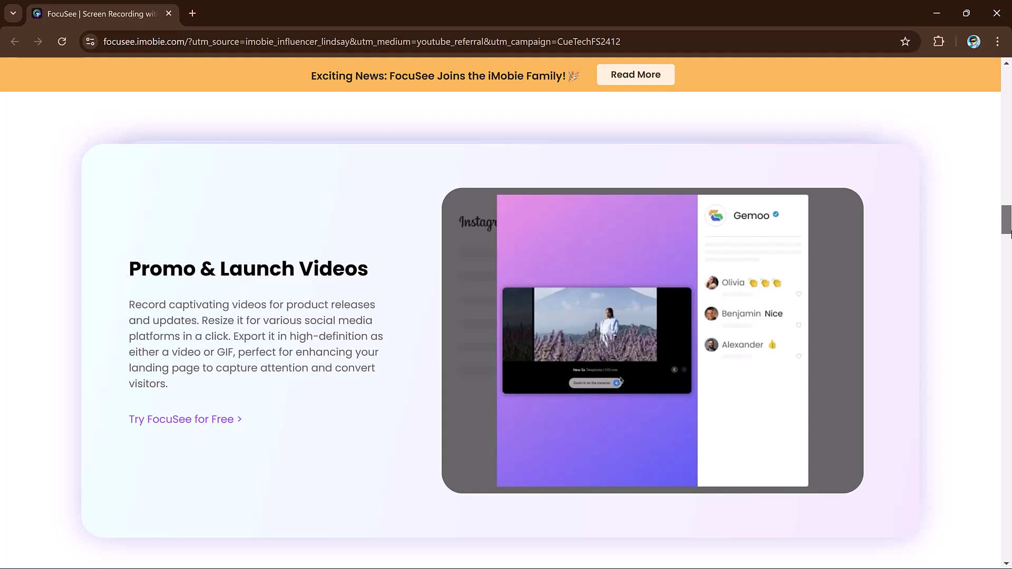
left_click_drag(1010, 234, 1010, 553)
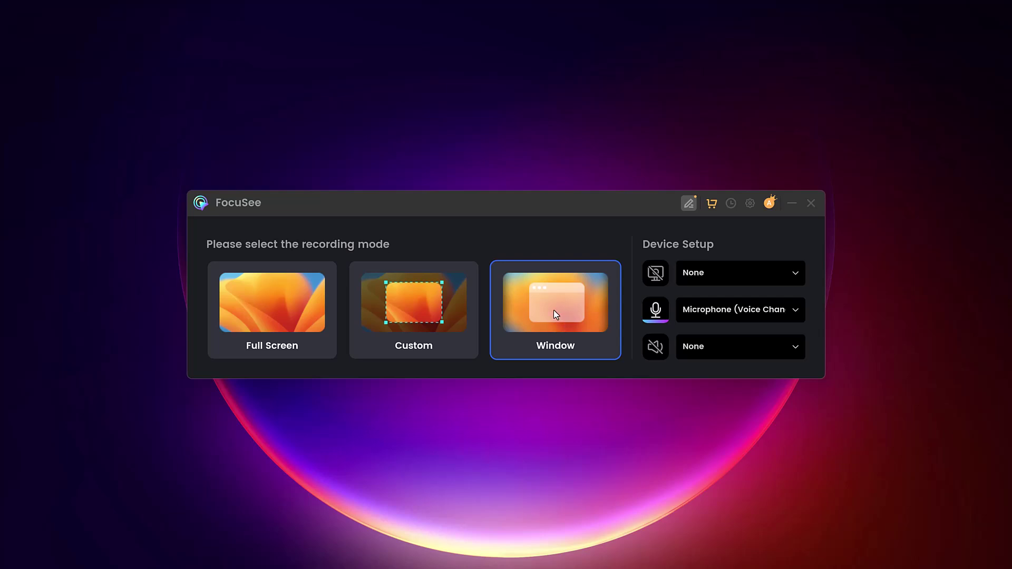
Step: Keep the camera at None and set the microphone to Microphone (2- High Definition)
left_click(800, 277)
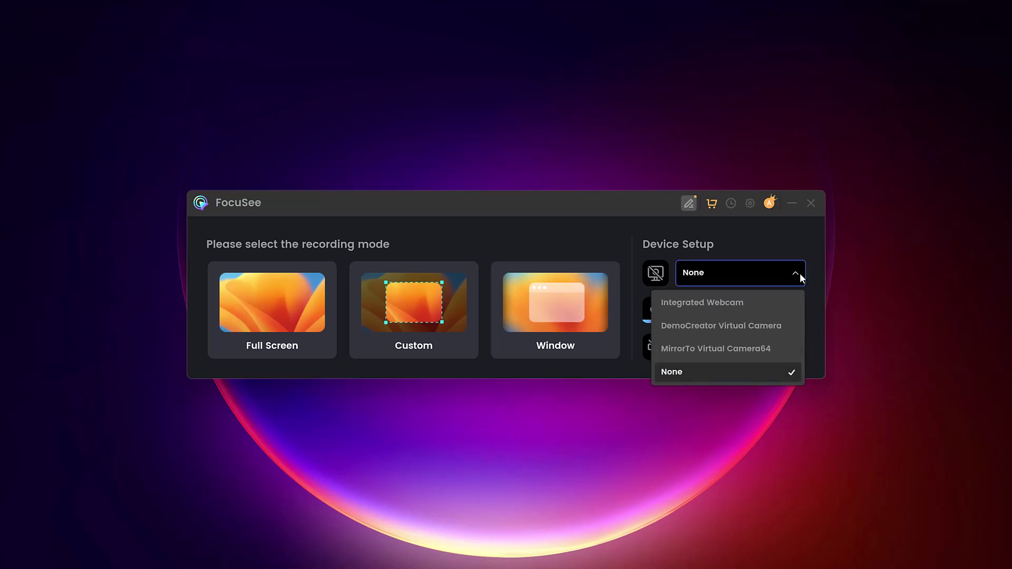
left_click(732, 391)
left_click(749, 316)
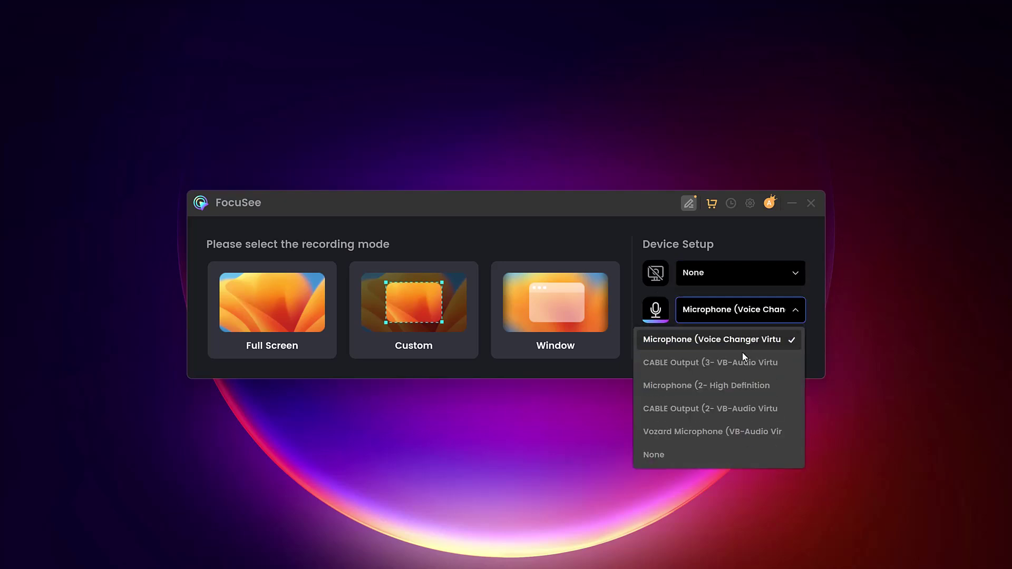
left_click(717, 383)
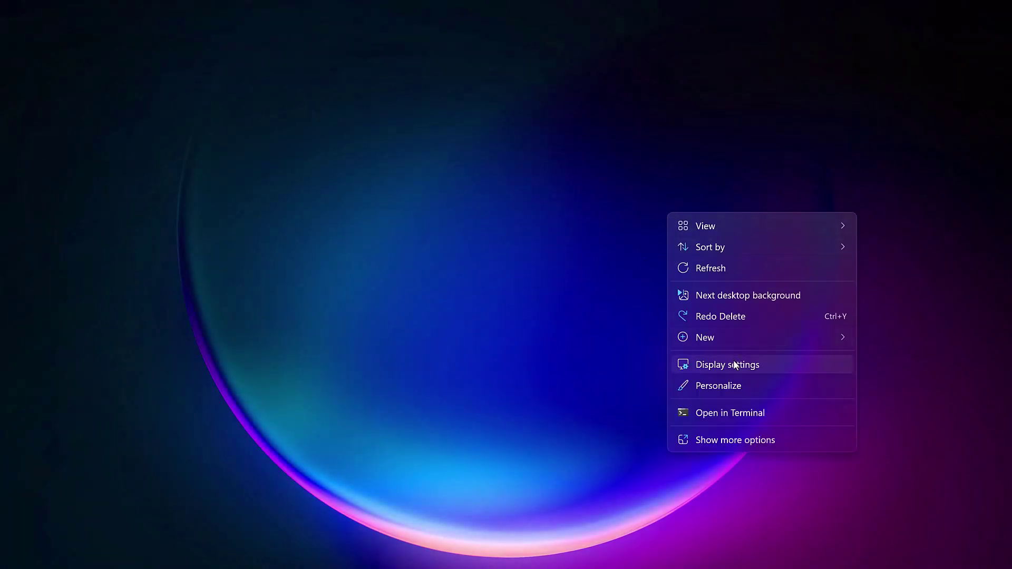
Step: Open Display settings from the desktop and raise the brightness slightly
left_click(736, 365)
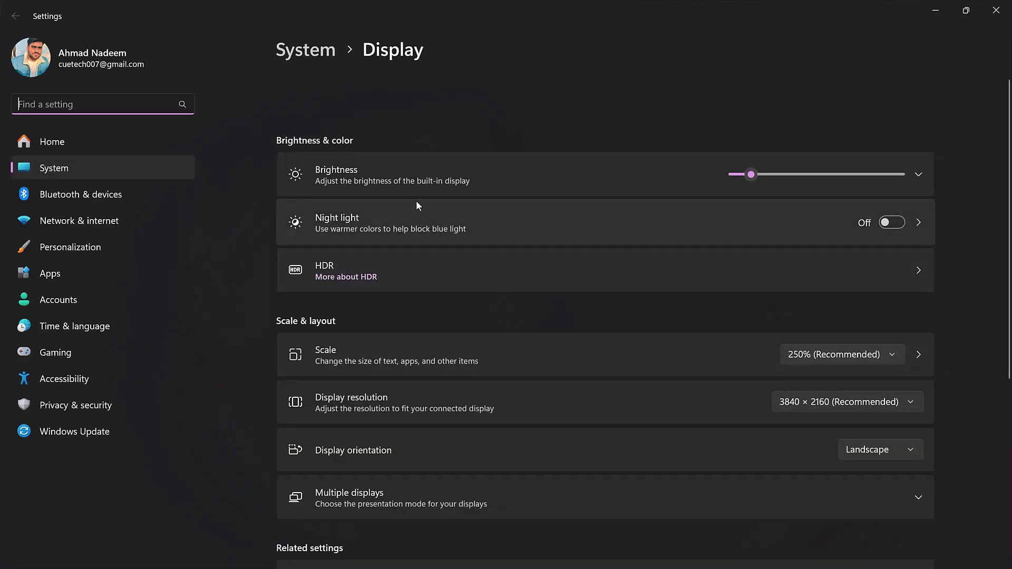
left_click(765, 175)
scroll(550, 306, "down", 4)
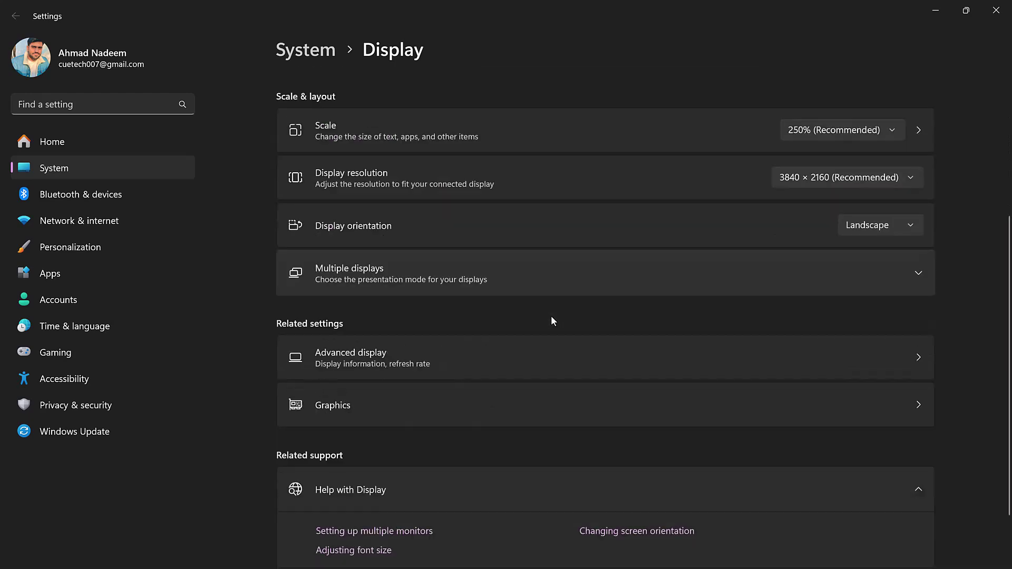
scroll(552, 320, "down", 2)
scroll(548, 319, "up", 5)
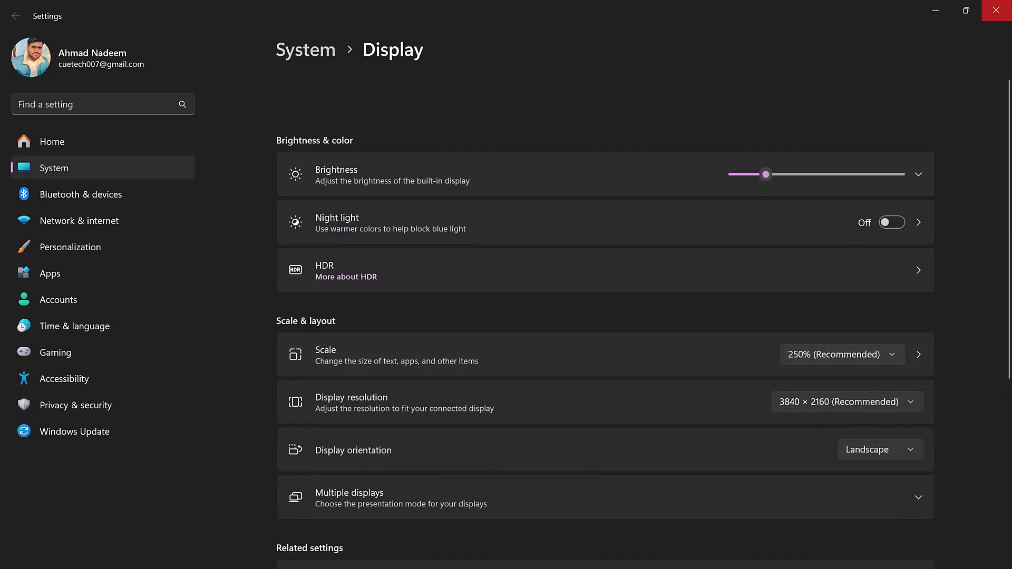
Step: Visit the Bluetooth & devices, Network & internet, Personalization and Apps settings pages
left_click(163, 198)
left_click(132, 226)
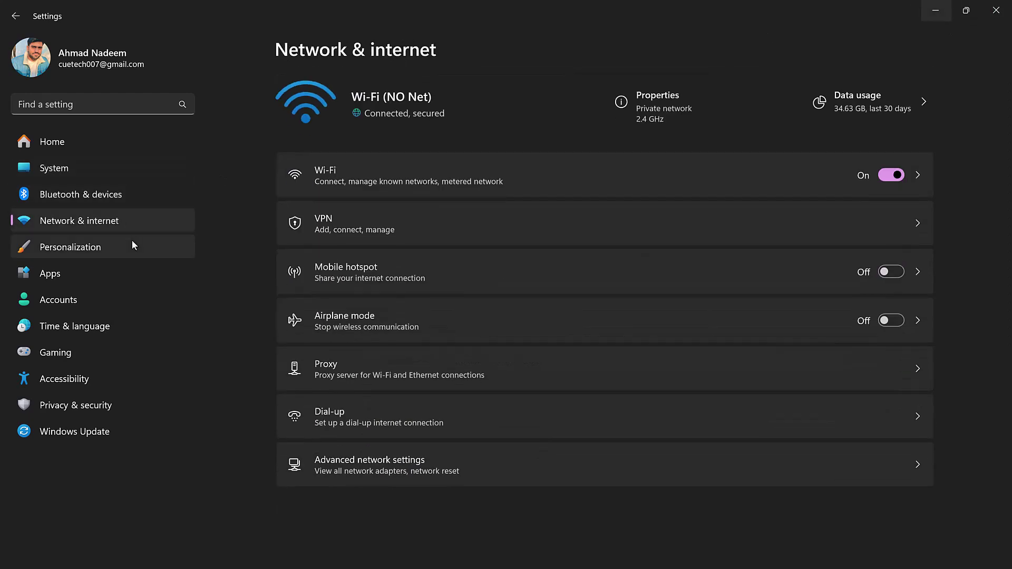
left_click(132, 242)
left_click(130, 281)
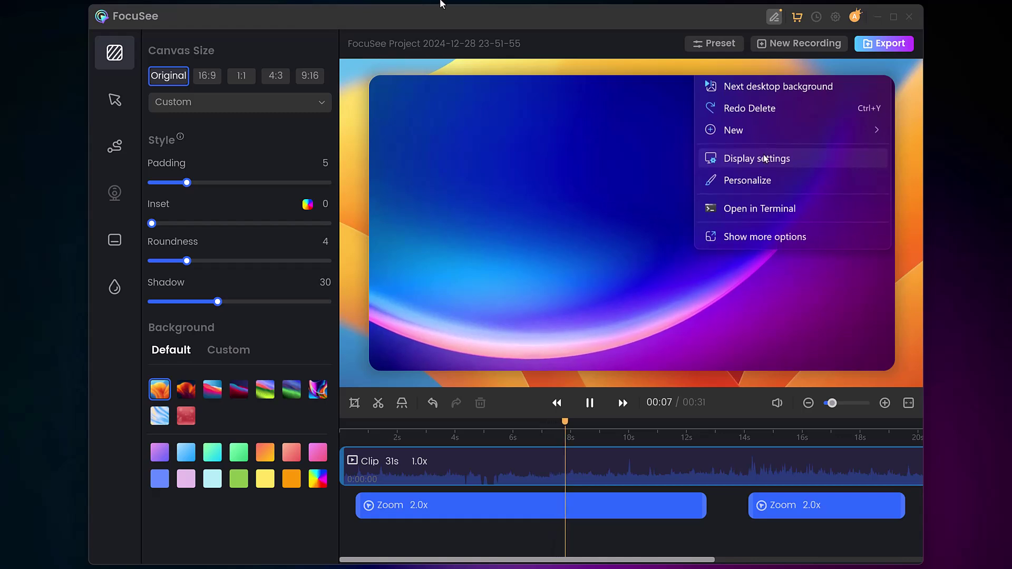
Step: Pause playback and set the canvas to 16:9 after previewing 9:16, 4:3 and 1:1
left_click(590, 403)
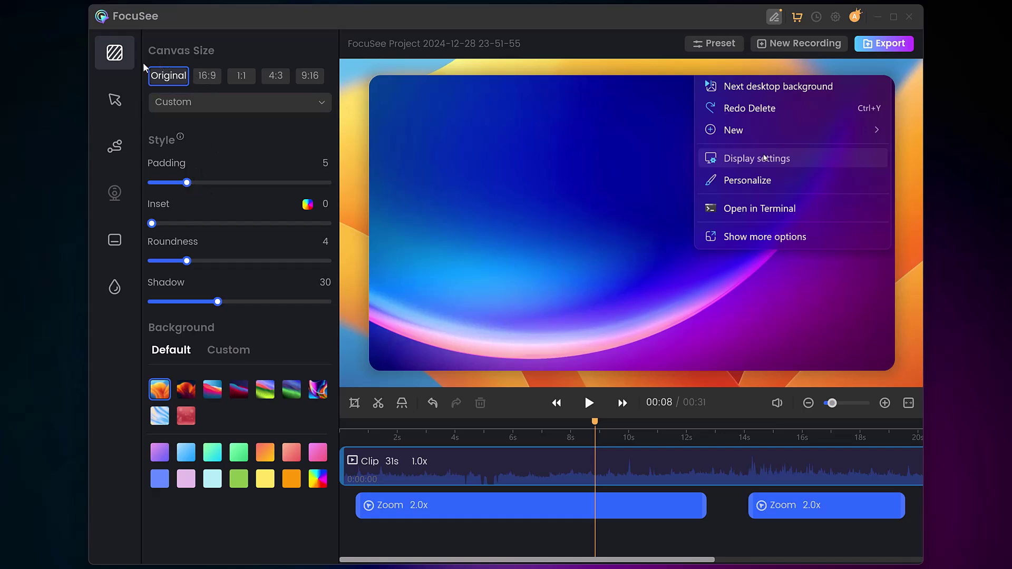
left_click(208, 77)
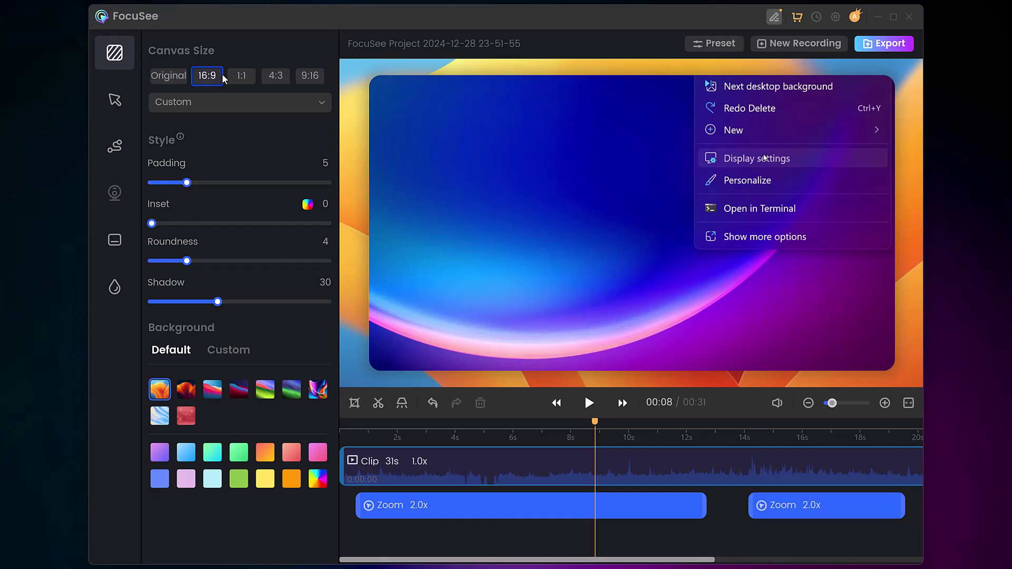
left_click(308, 77)
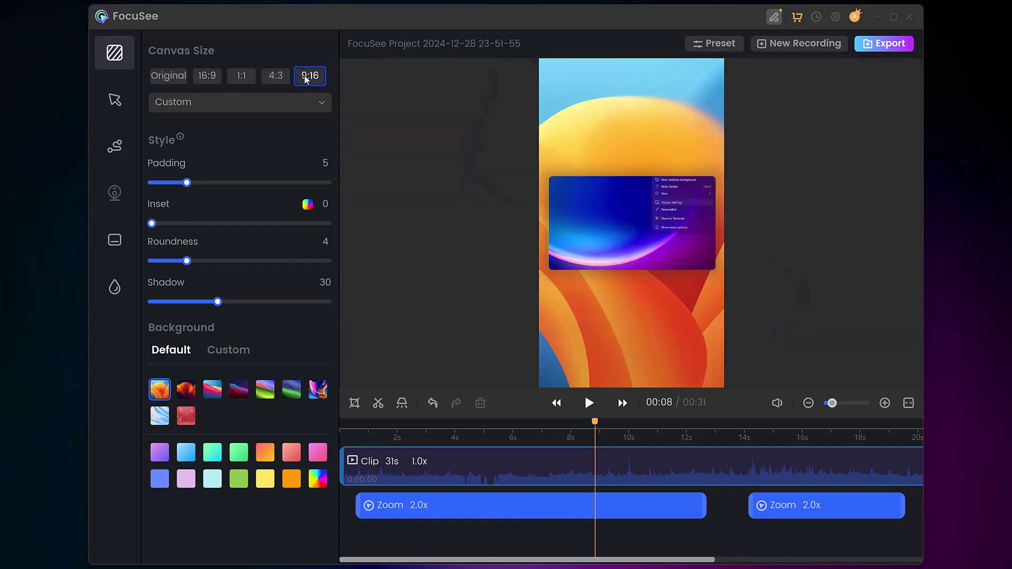
left_click(276, 76)
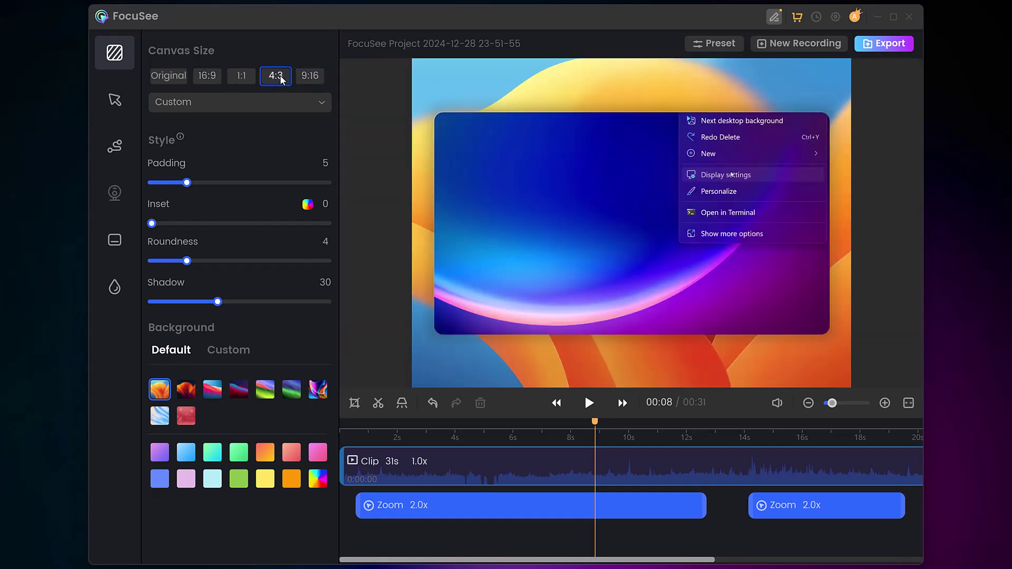
left_click(241, 76)
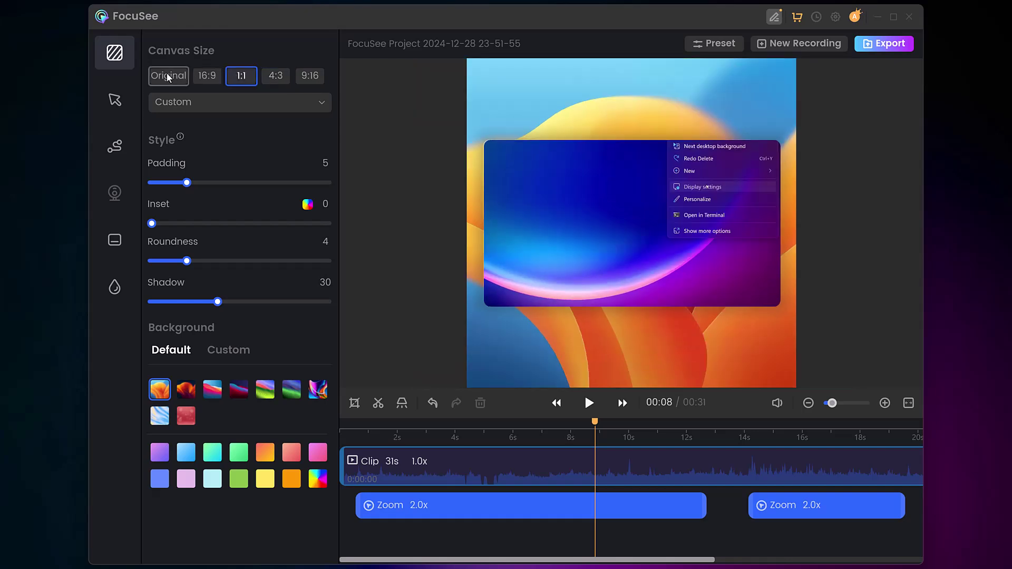
left_click(169, 76)
left_click(212, 78)
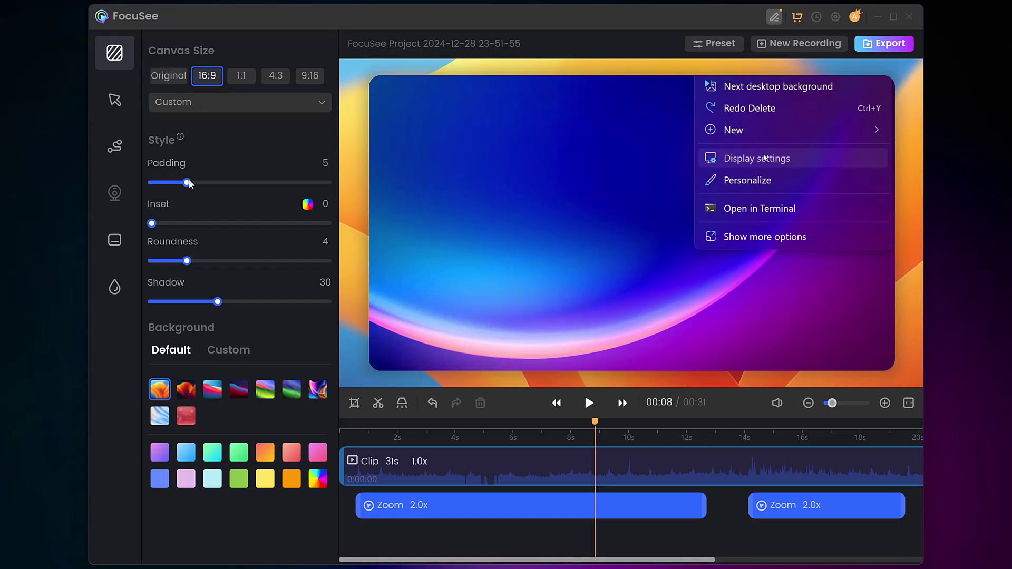
Step: Set padding to 5, make the inset border white, and round the corners to 5
left_click_drag(187, 183, 163, 226)
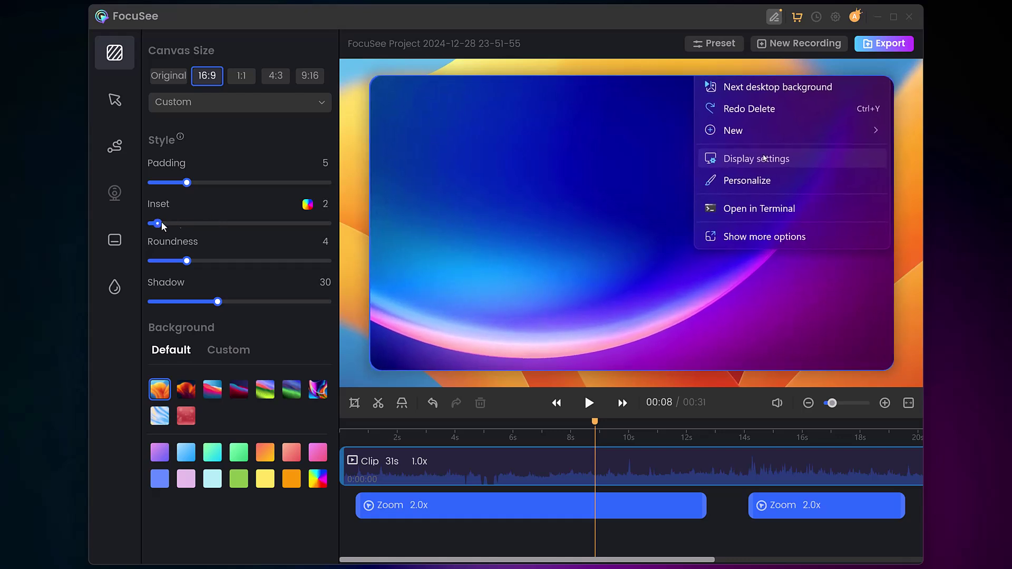
left_click(308, 205)
left_click(260, 222)
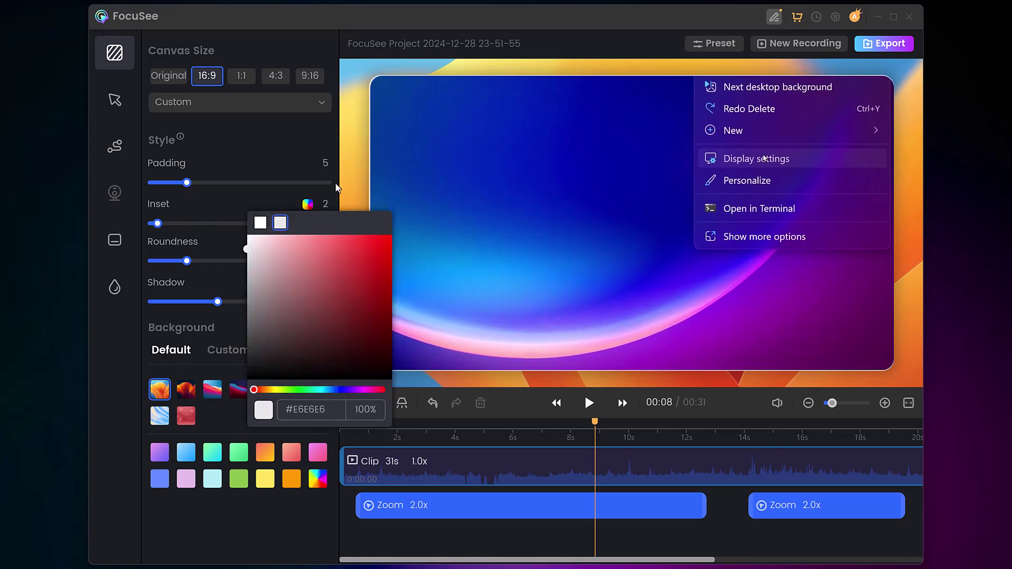
left_click(203, 261)
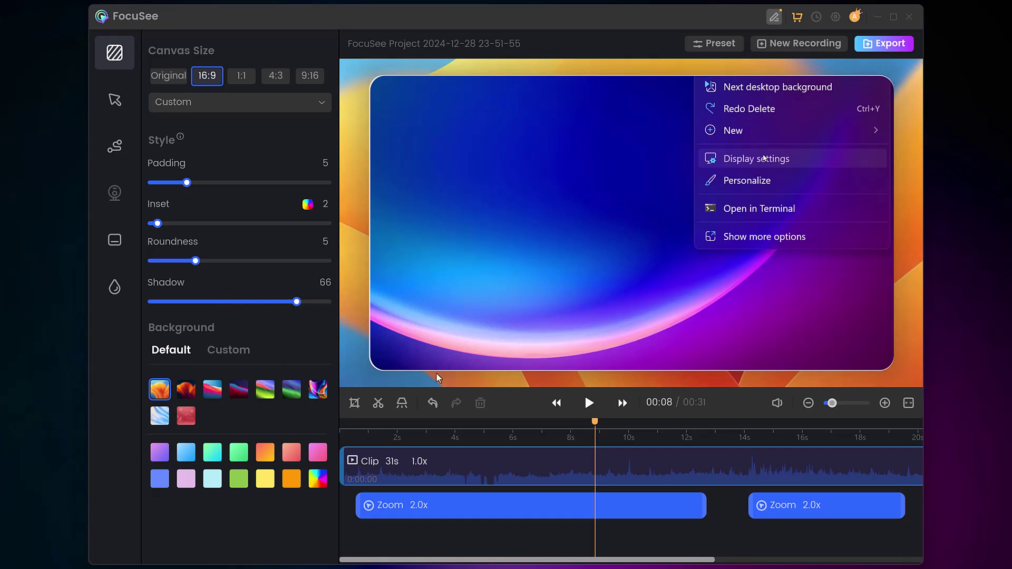
Step: Apply the light-blue patterned background after trying the red-orange and red options
left_click(183, 389)
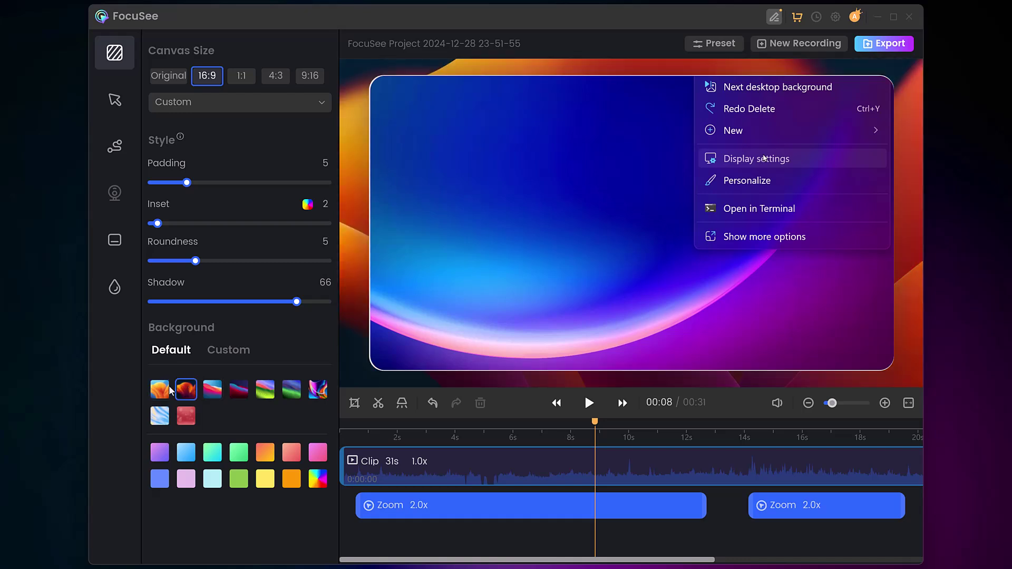
left_click(159, 416)
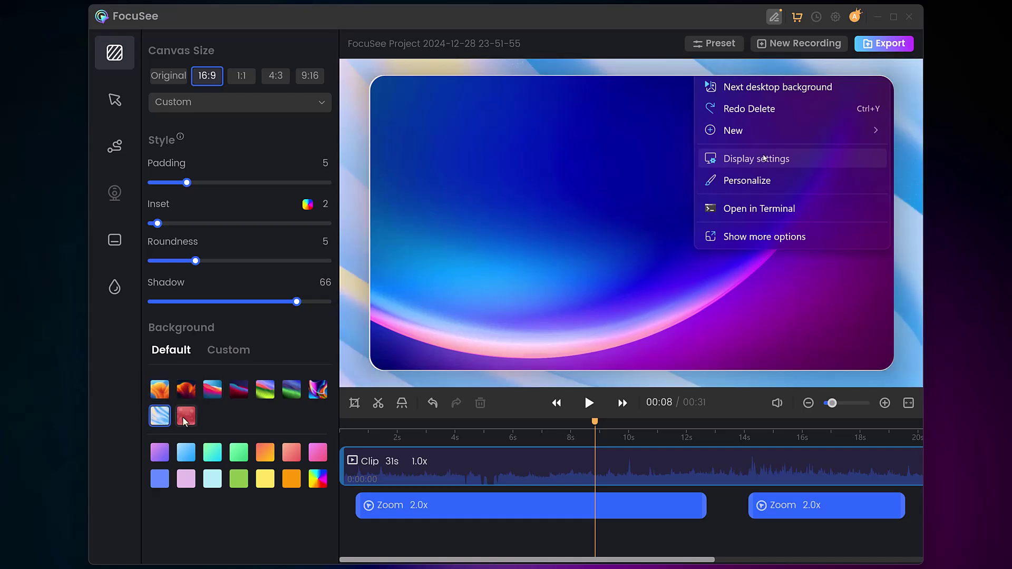
left_click(184, 419)
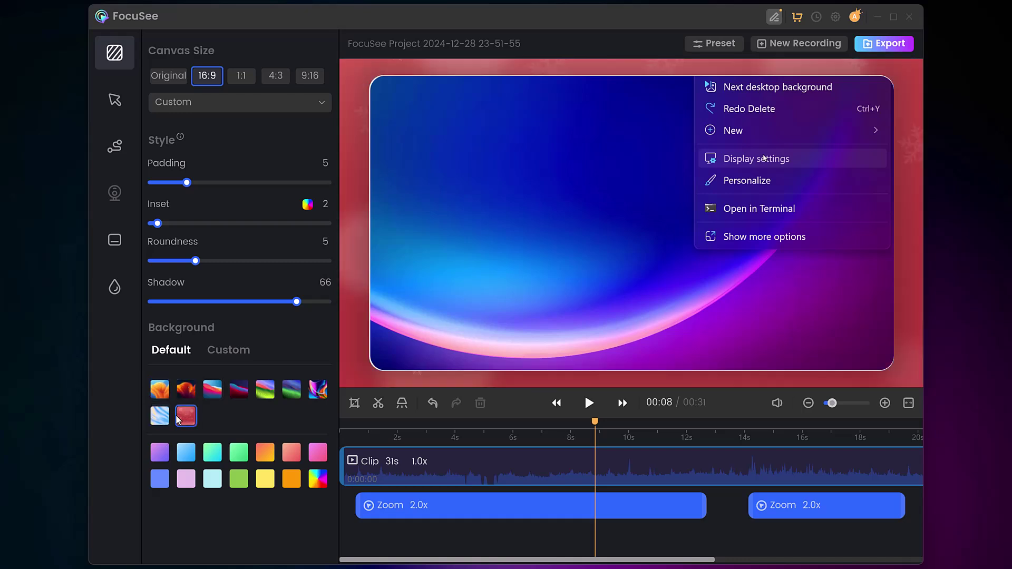
left_click(161, 416)
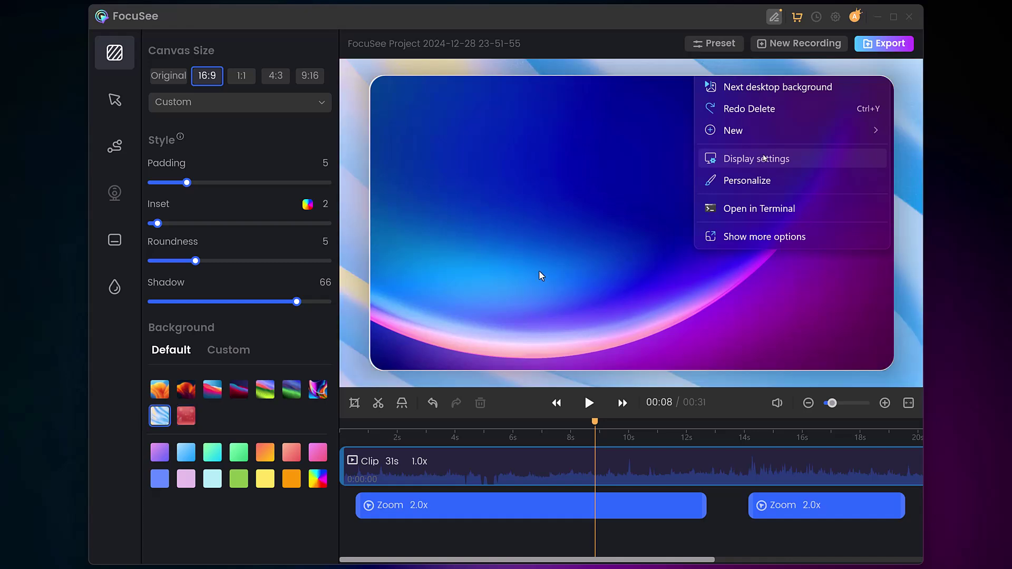
Step: Use the yellow-green arrow cursor with a Spotlight click effect at opacity 50, size 16
left_click(114, 100)
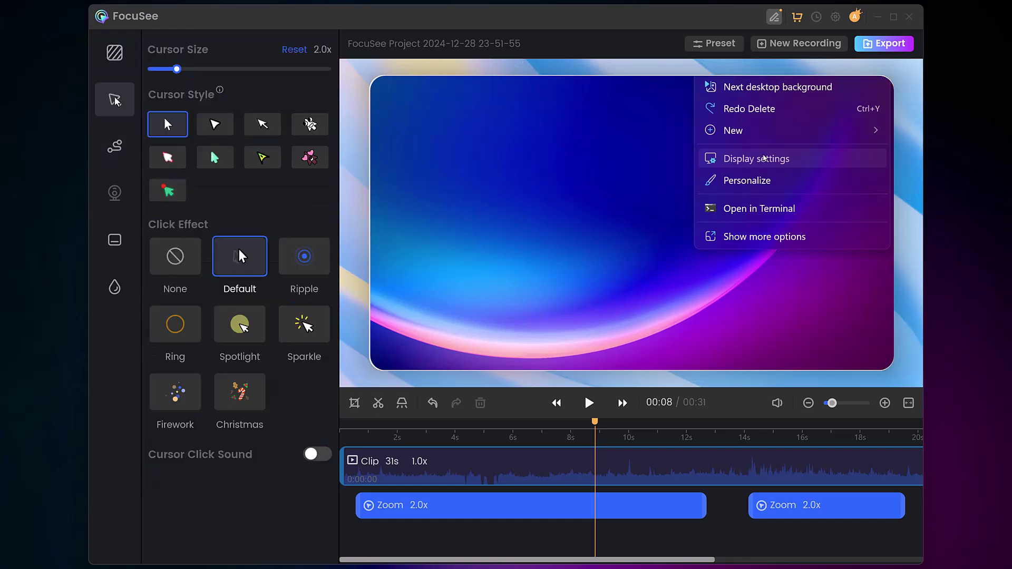
left_click(220, 128)
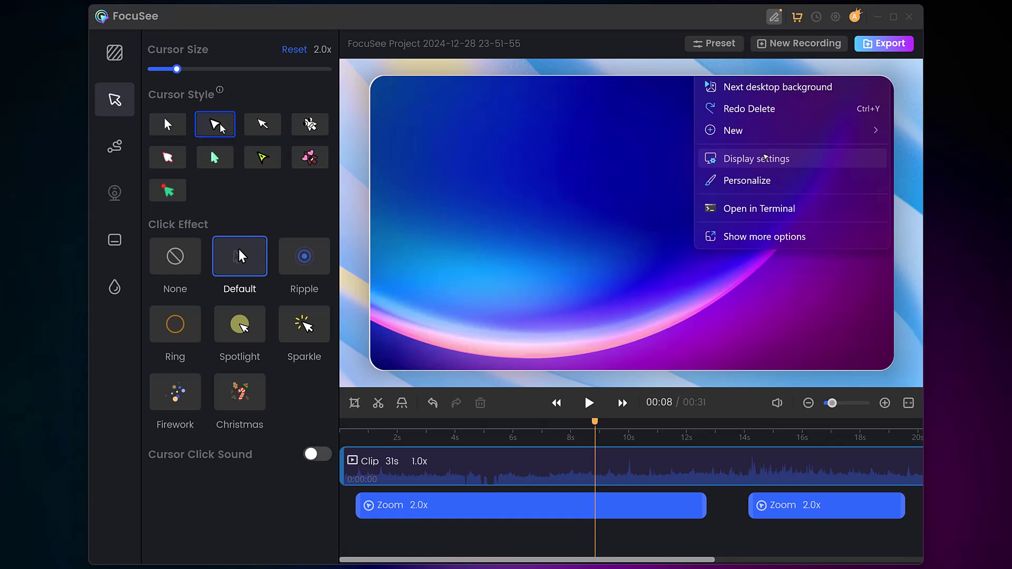
left_click(263, 126)
left_click(313, 126)
left_click(315, 162)
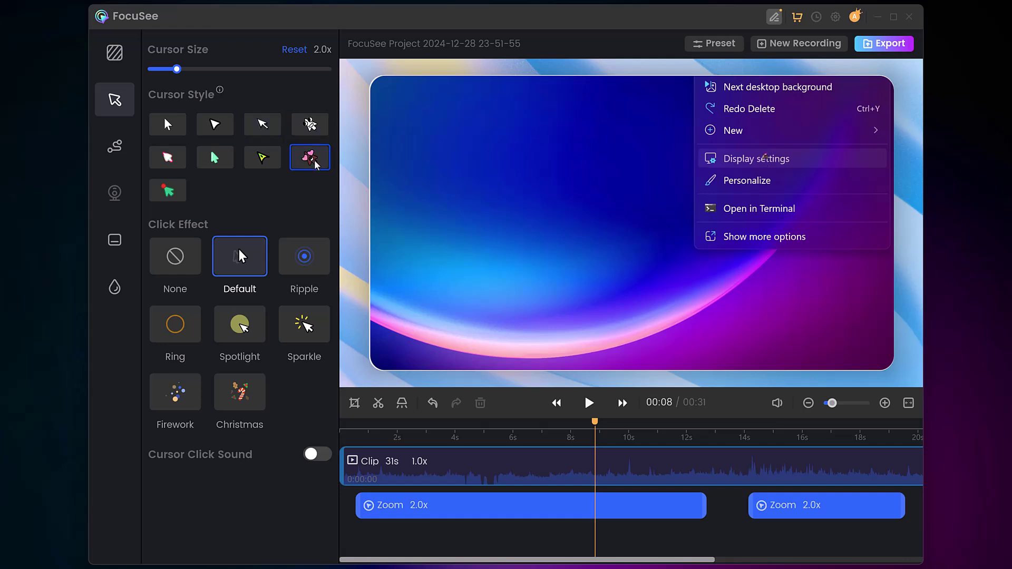
left_click(262, 158)
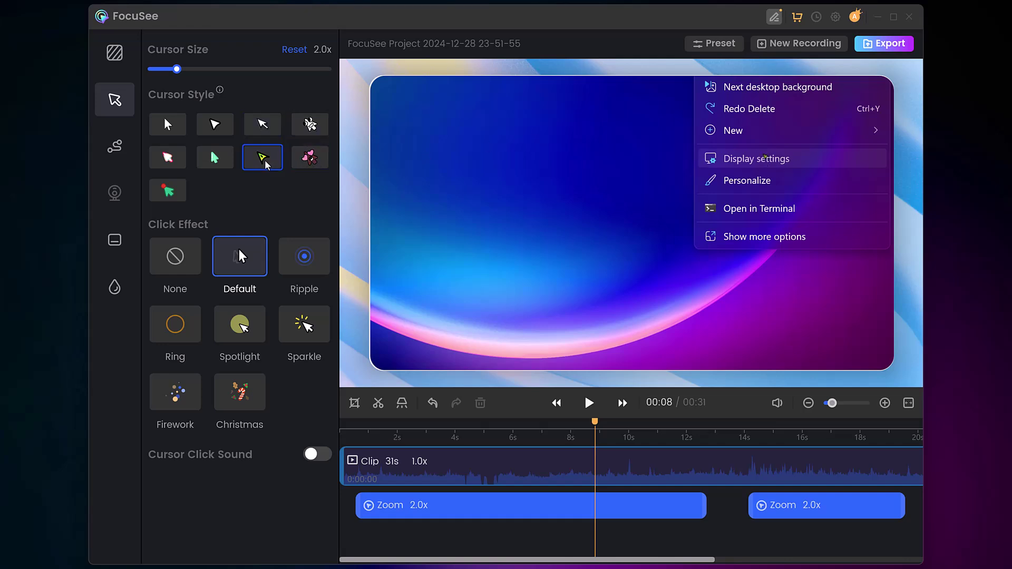
left_click(257, 331)
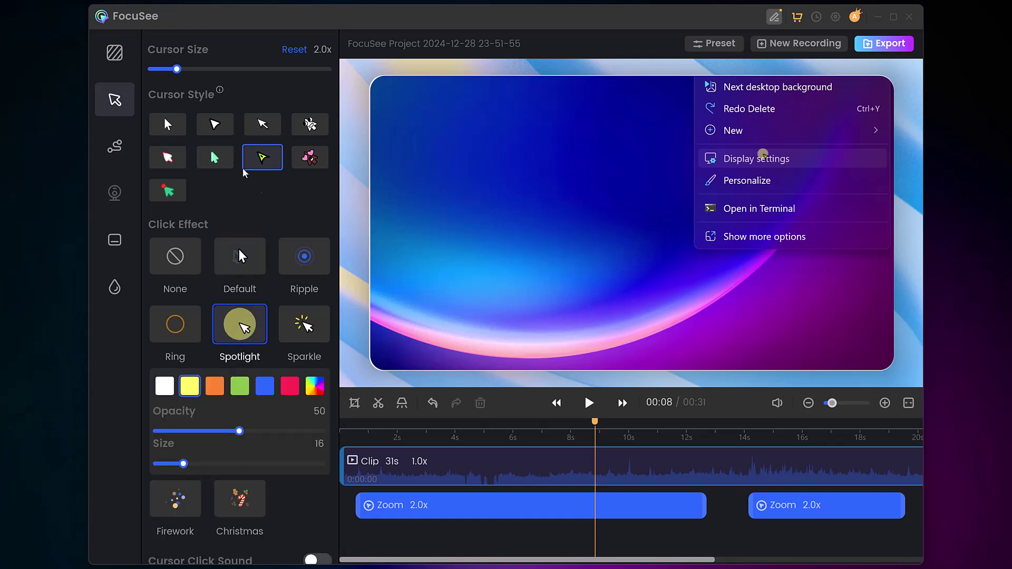
scroll(244, 173, "down", 1)
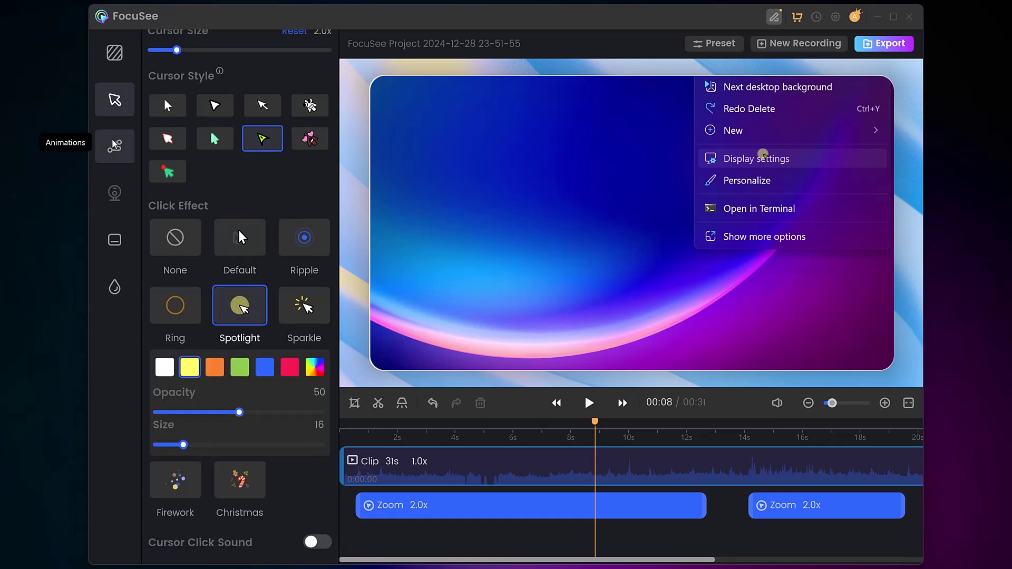
Step: Set the caption language from Auto to English, check Watermark, then return to Canvas
left_click(120, 242)
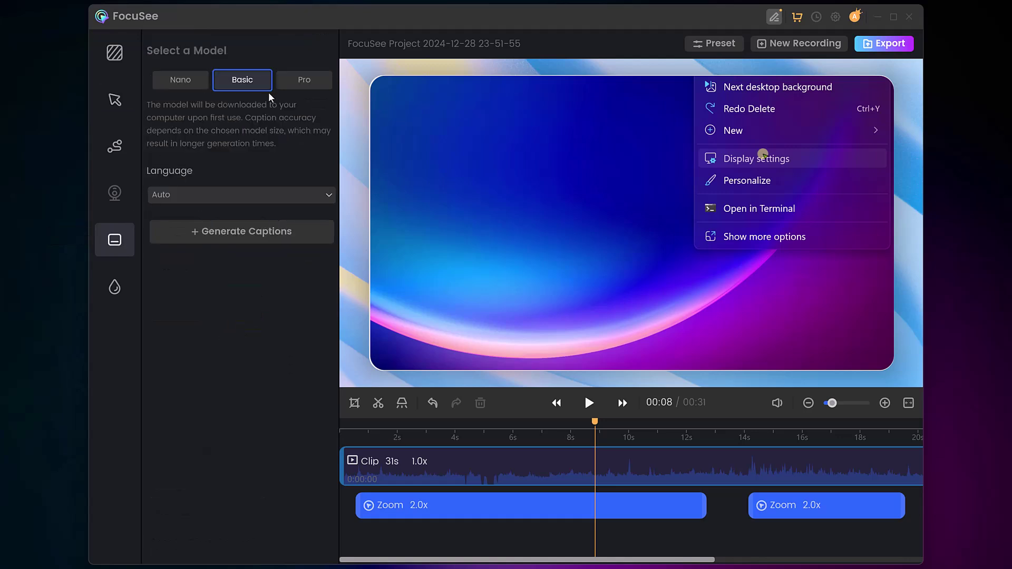
left_click(242, 200)
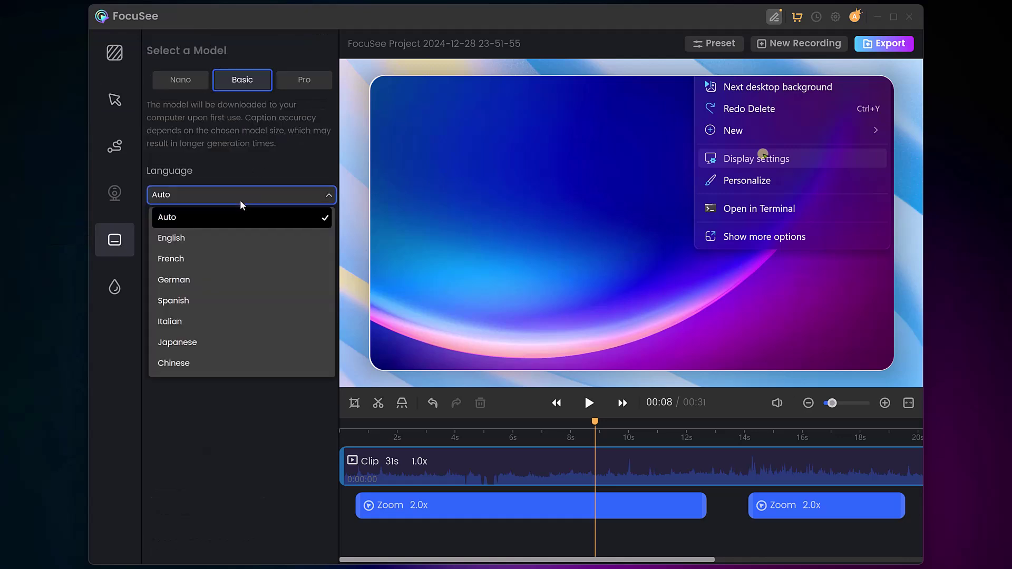
left_click(239, 248)
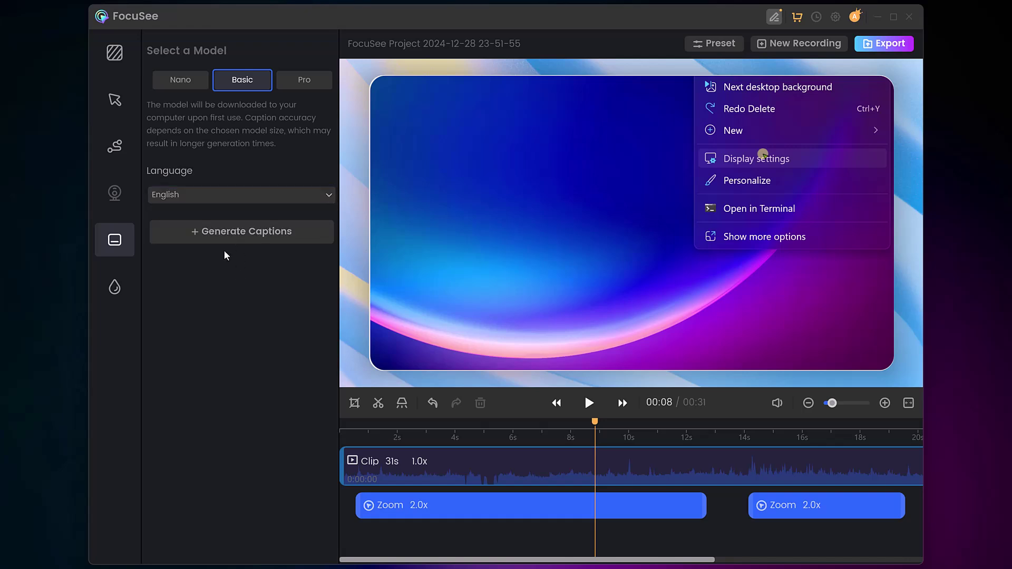
left_click(117, 293)
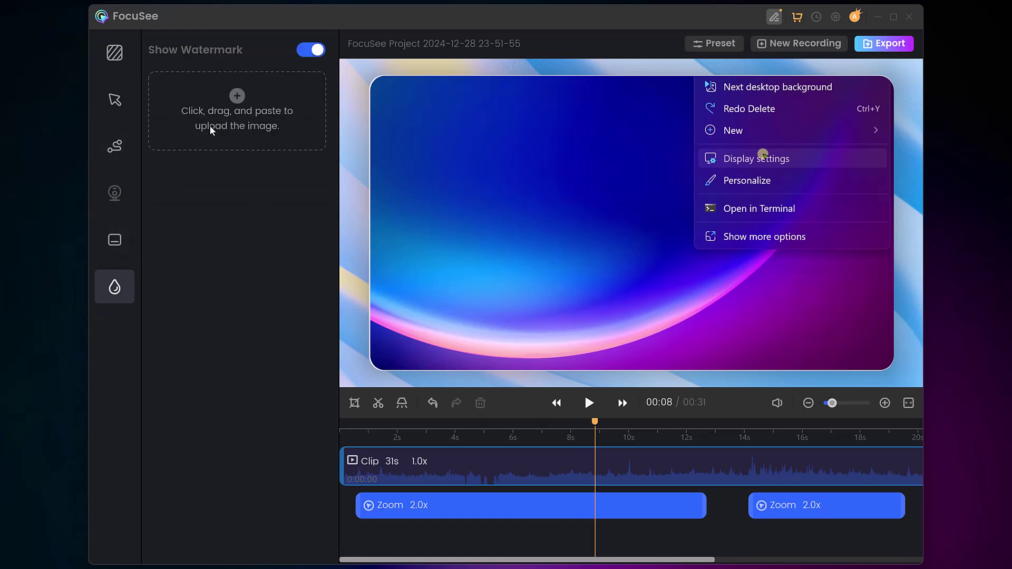
left_click(115, 54)
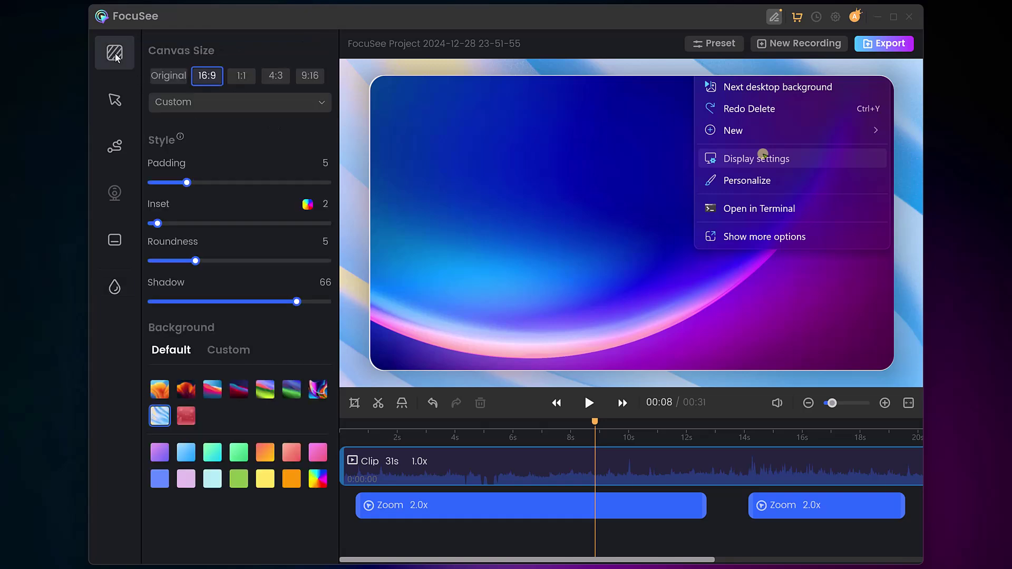
Step: Configure the export as MP4 at 4K resolution and 60FPS
left_click(893, 46)
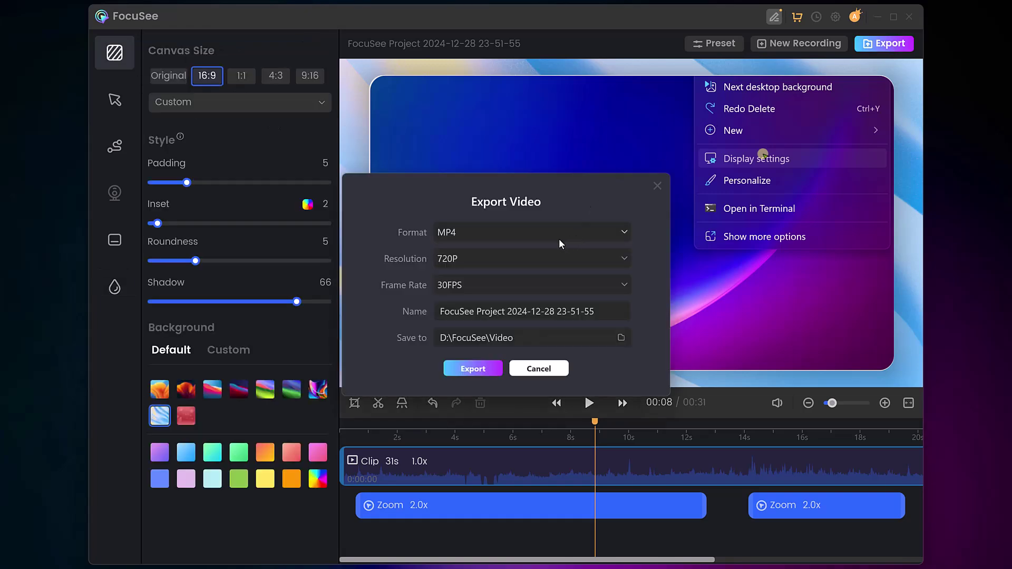
left_click(623, 237)
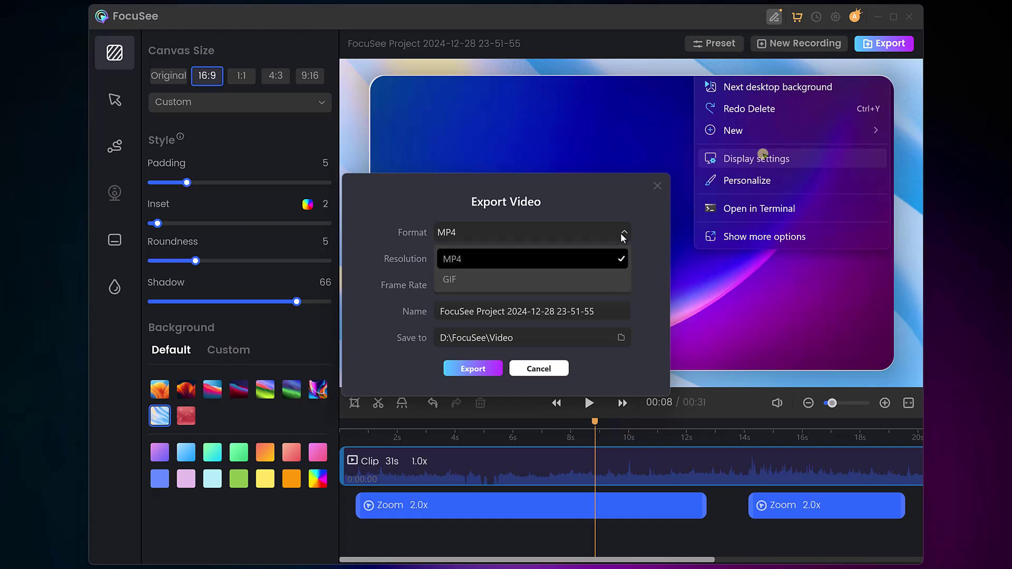
left_click(599, 264)
left_click(599, 266)
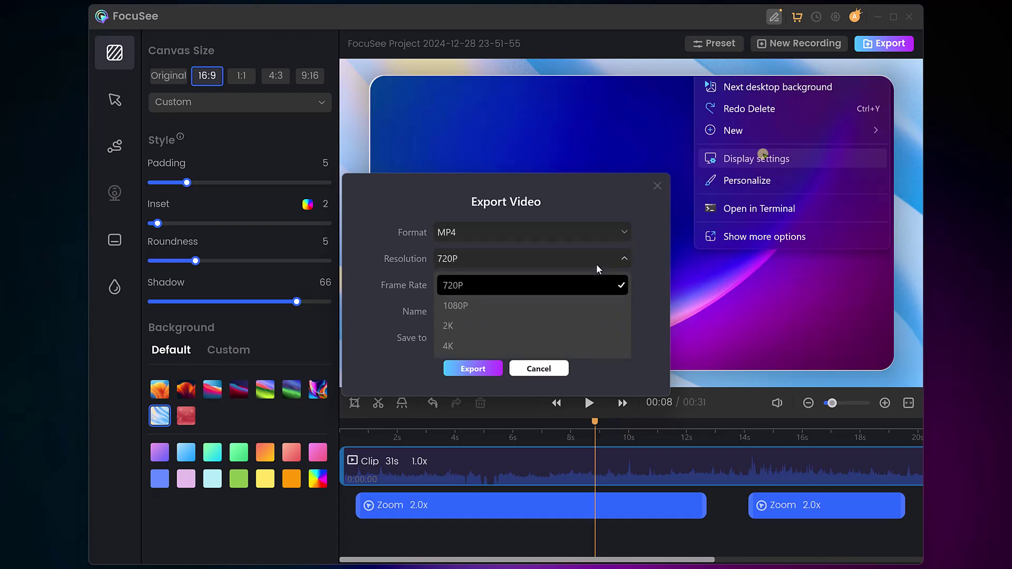
left_click(572, 346)
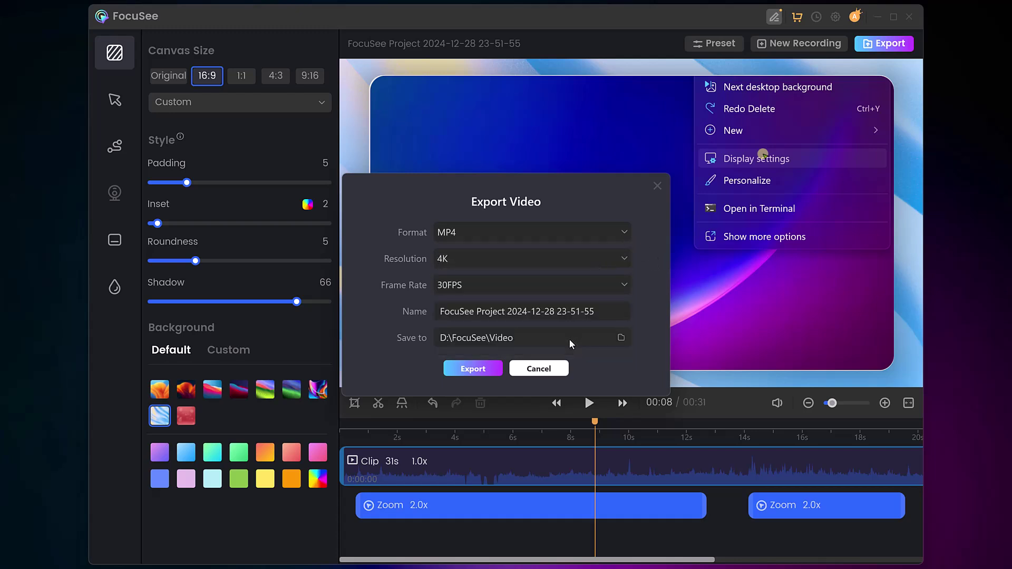
left_click(622, 289)
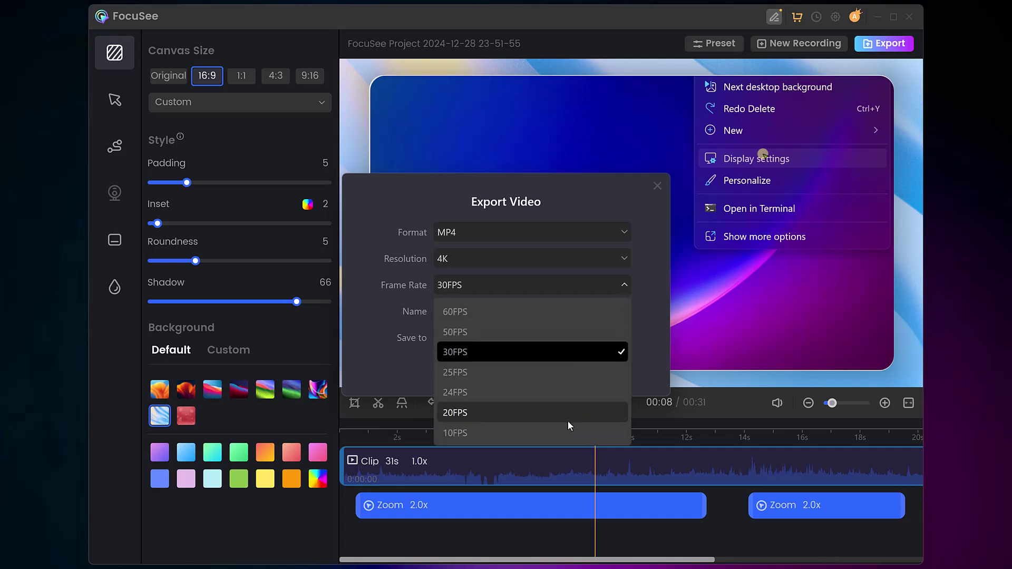
left_click(571, 321)
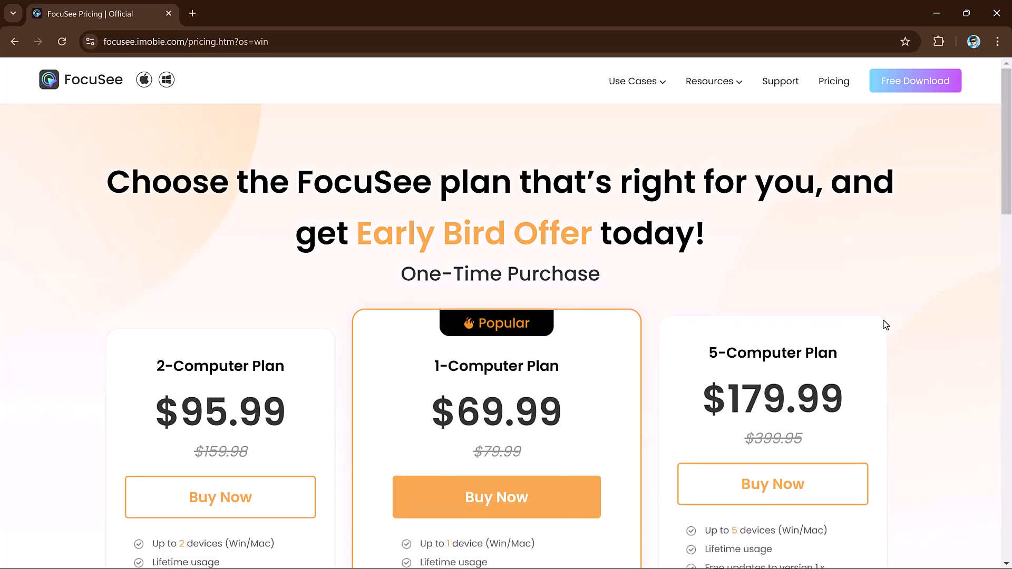
Step: Scroll through the 2-, 1- and 5-Computer one-time plan cards on the pricing page
scroll(885, 325, "down", 1)
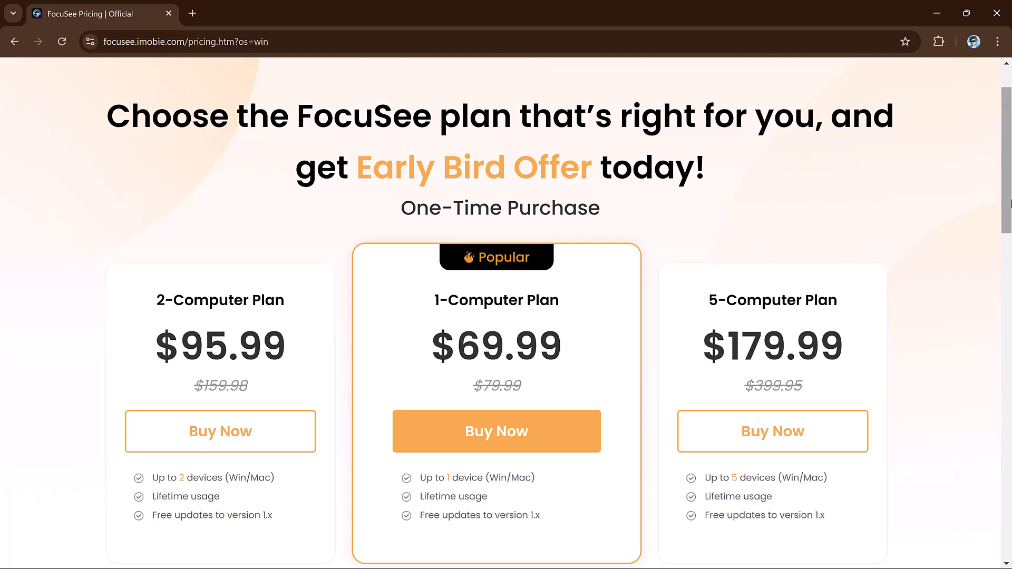
left_click_drag(1010, 203, 1010, 236)
scroll(981, 280, "up", 3)
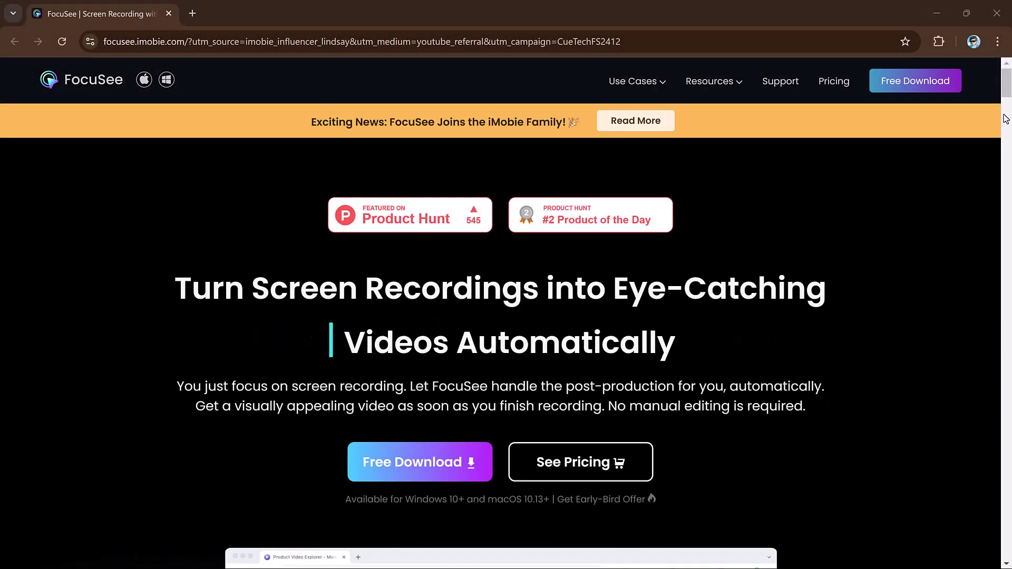
Step: Scroll the FocuSee homepage down past the demo video
scroll(864, 368, "down", 5)
left_click_drag(1011, 116, 1011, 122)
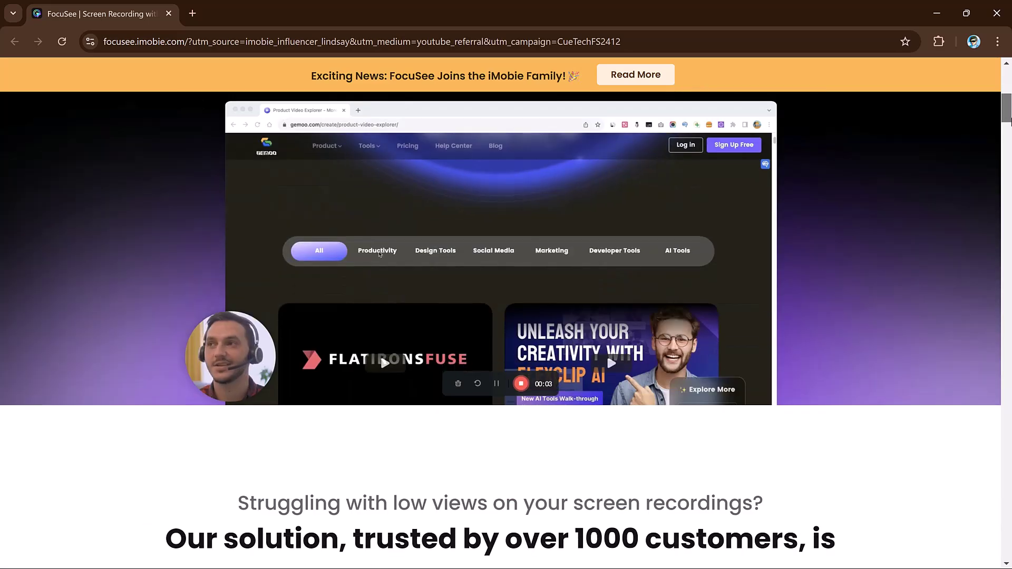